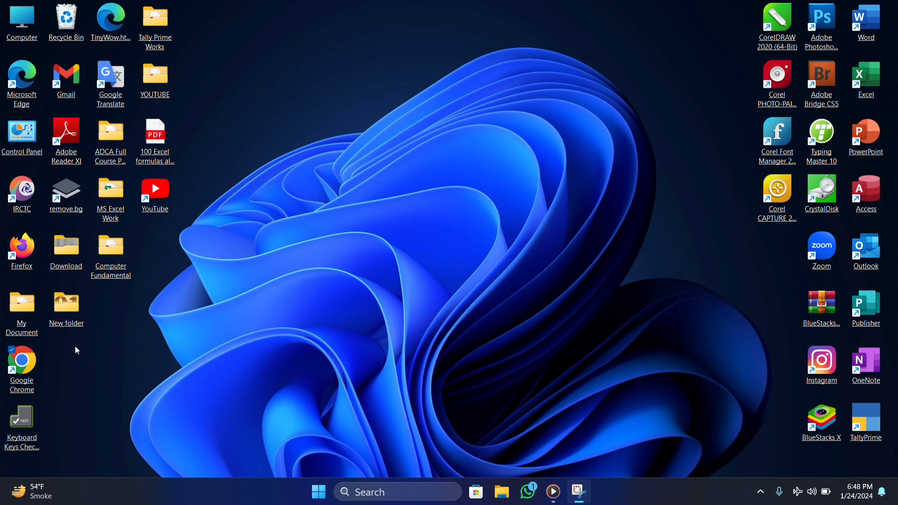
Step: Launch Google Chrome from its desktop shortcut
click(39, 376)
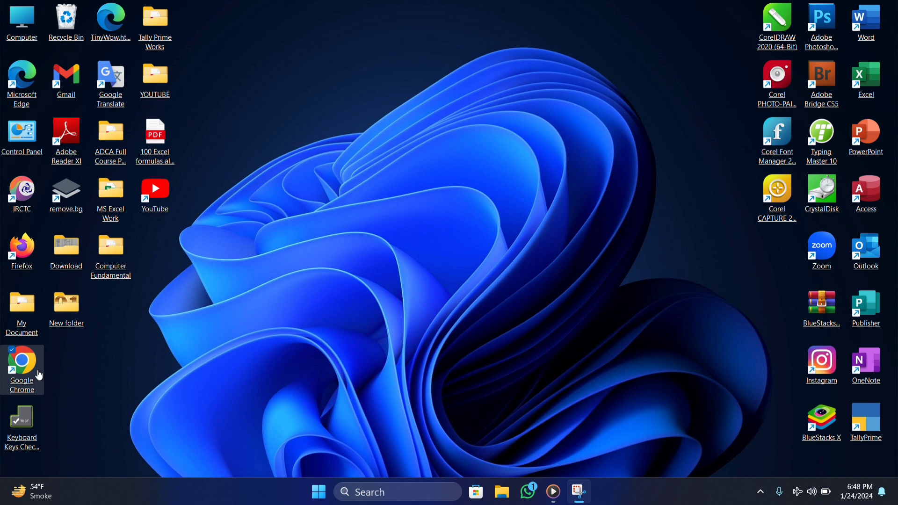
click(36, 85)
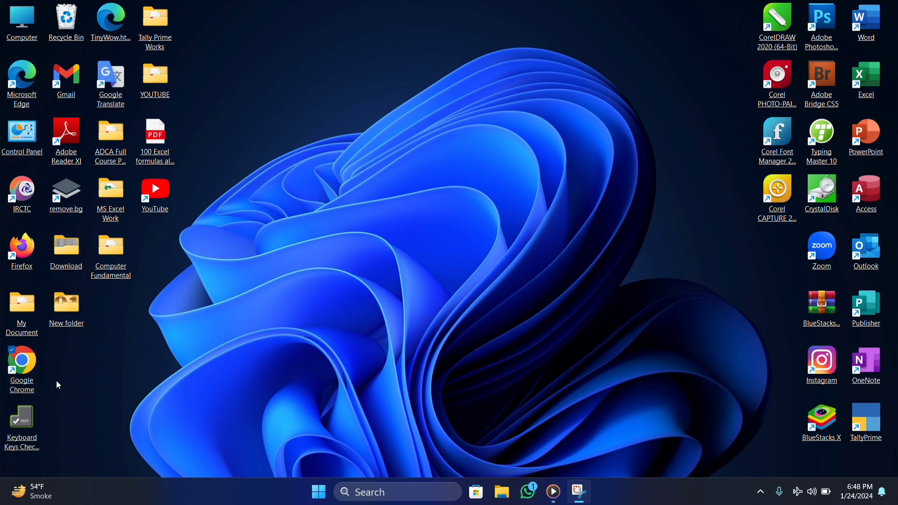
double_click(29, 369)
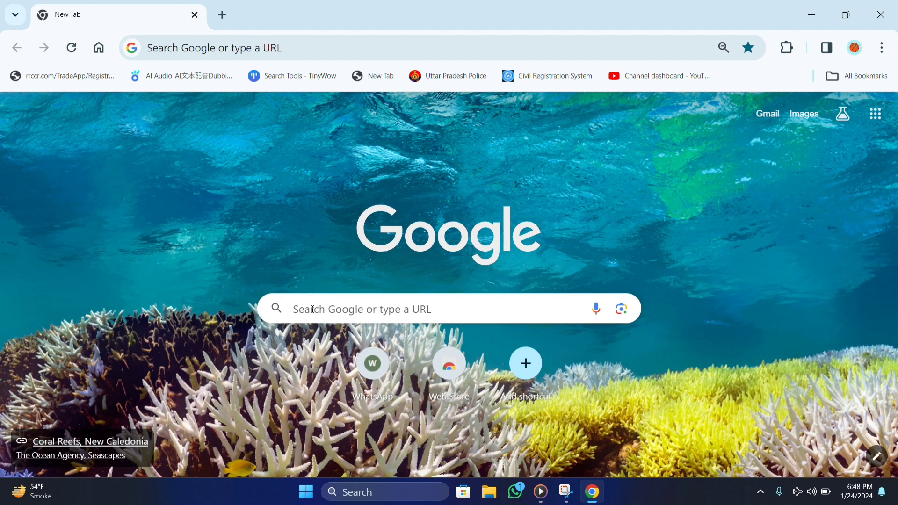
Step: Search for 'google account' and start creating a new Google Account
click(313, 308)
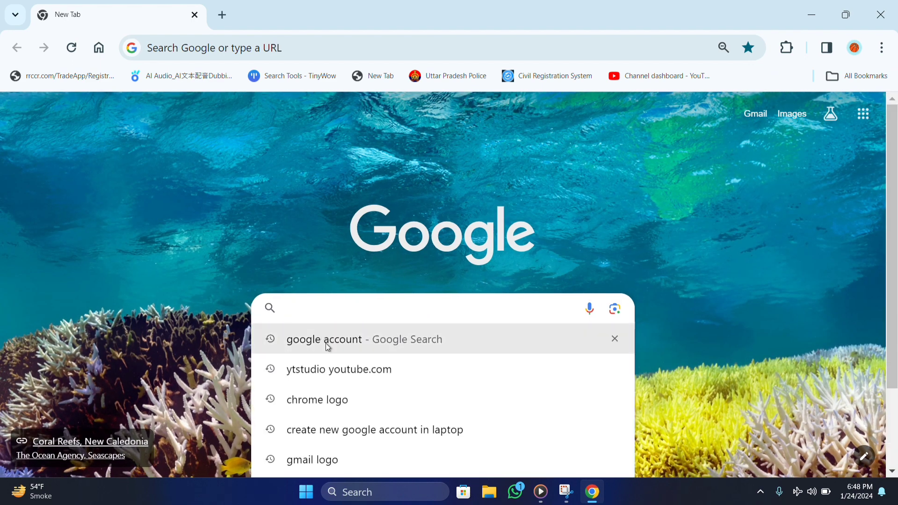
click(326, 343)
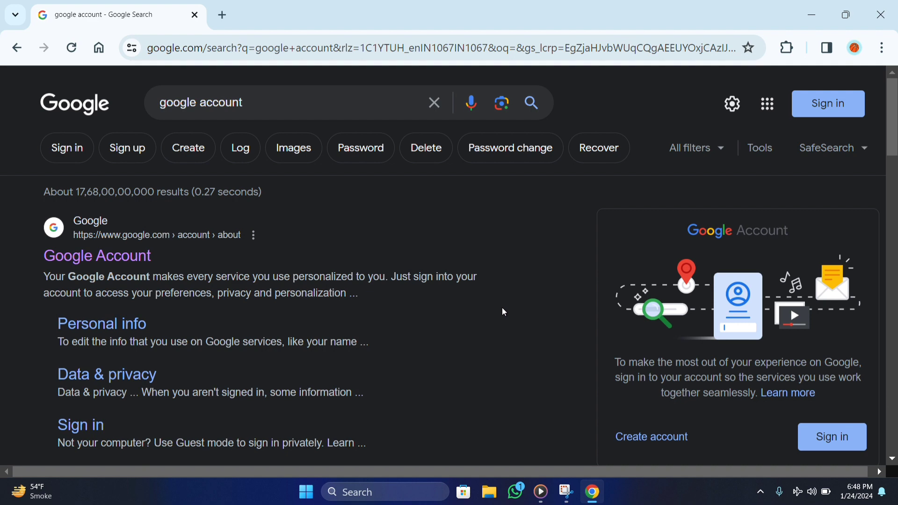
click(651, 437)
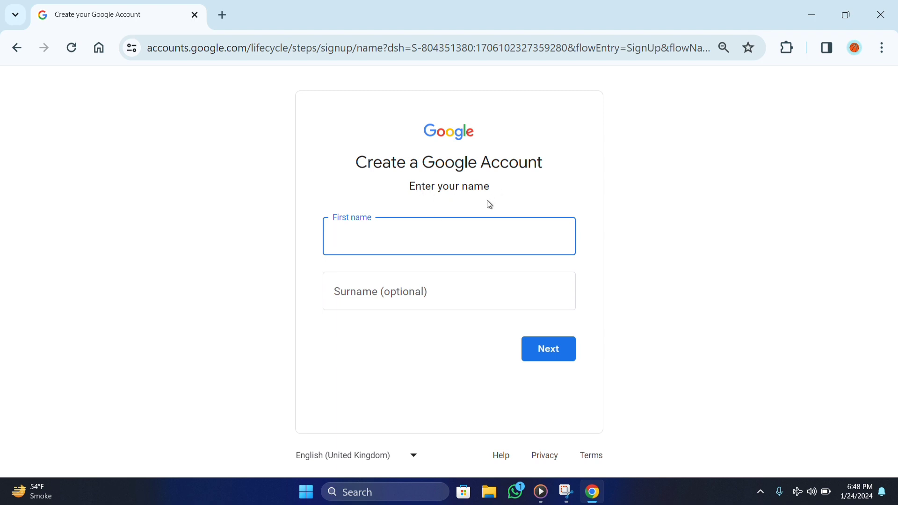
Step: Enter the first name with a capital initial and the surname, then continue
click(341, 240)
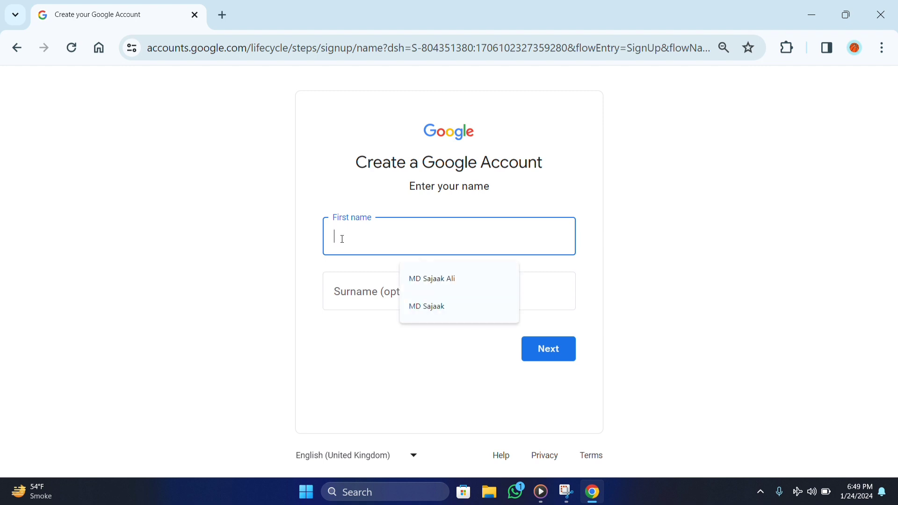
click(655, 206)
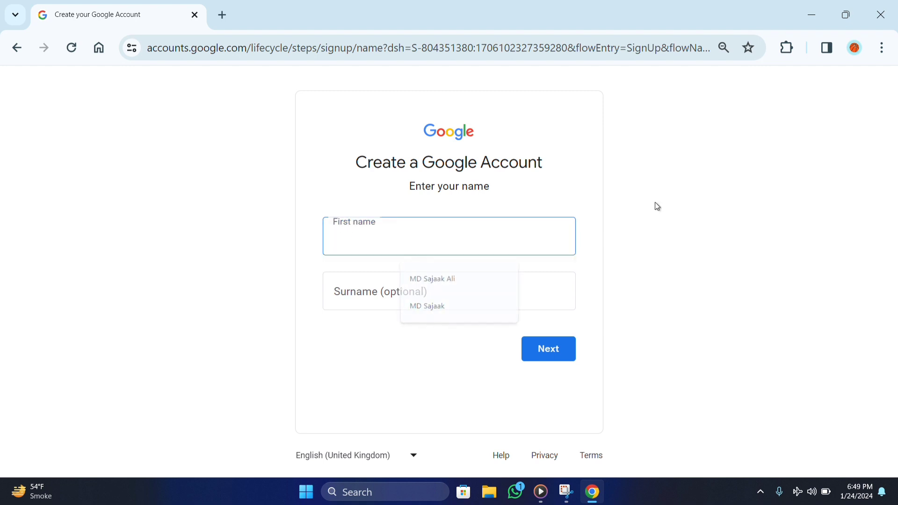
click(347, 237)
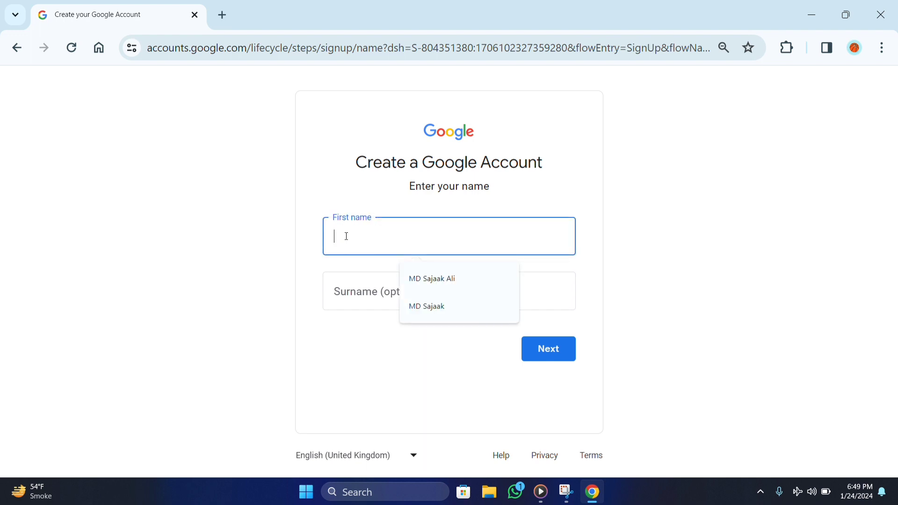
text(rolex)
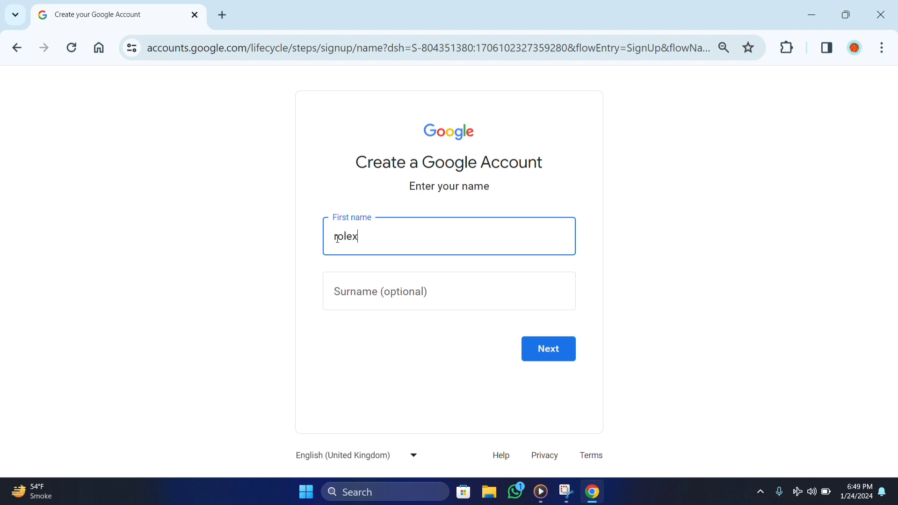
click(338, 238)
key(BackSpace)
text(R)
click(346, 292)
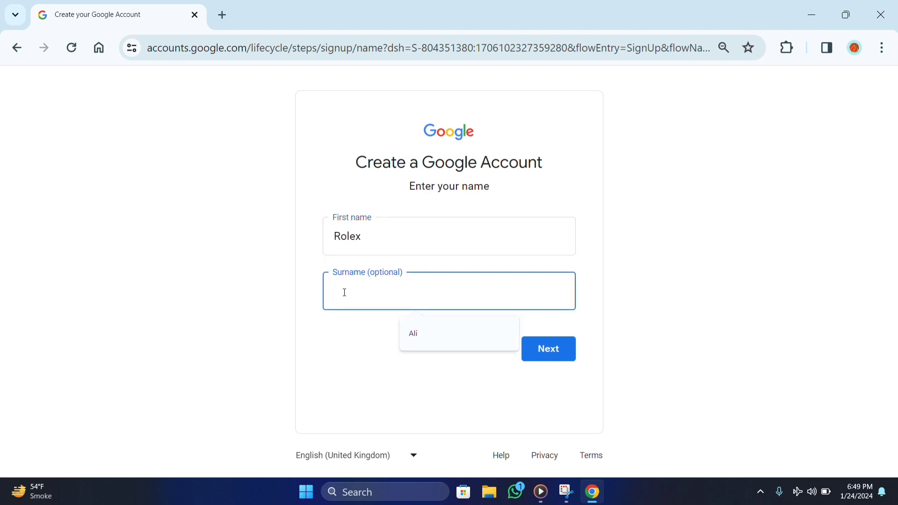
text(Smith)
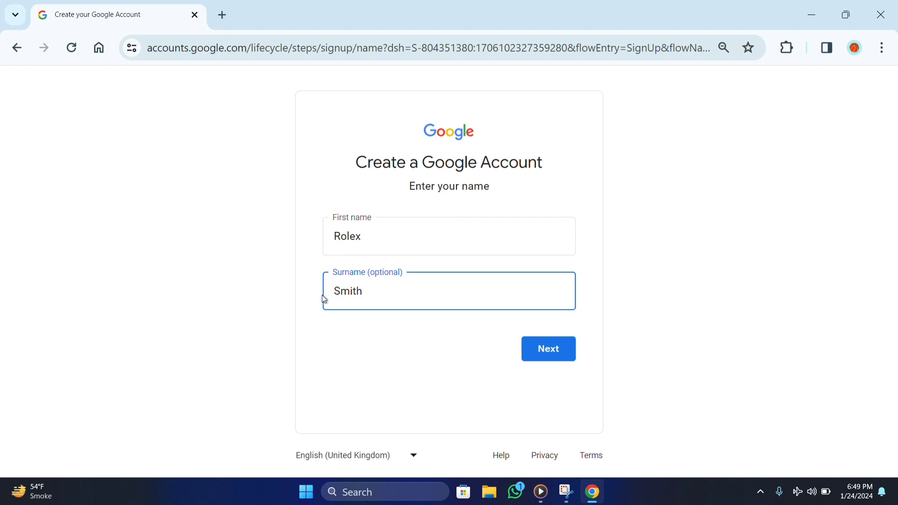
click(554, 357)
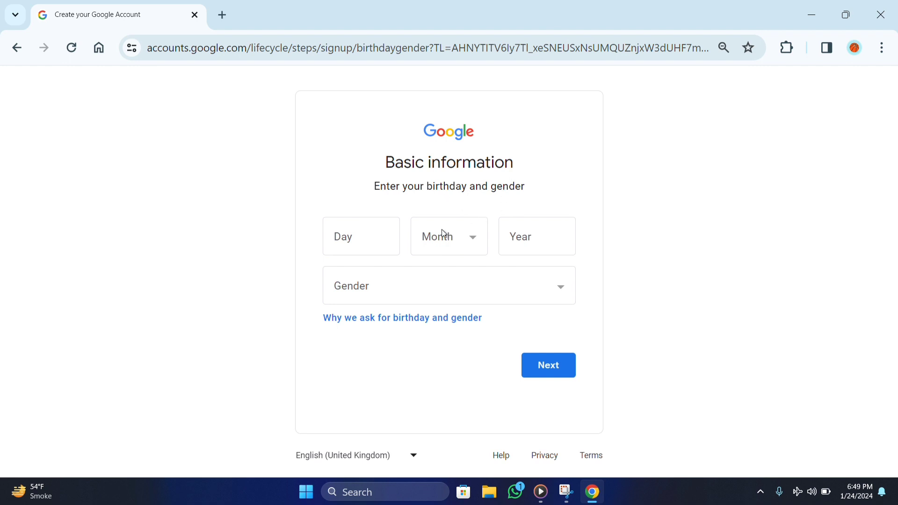
Step: Enter birthday 15 August 2005 and gender Male, then continue
click(359, 239)
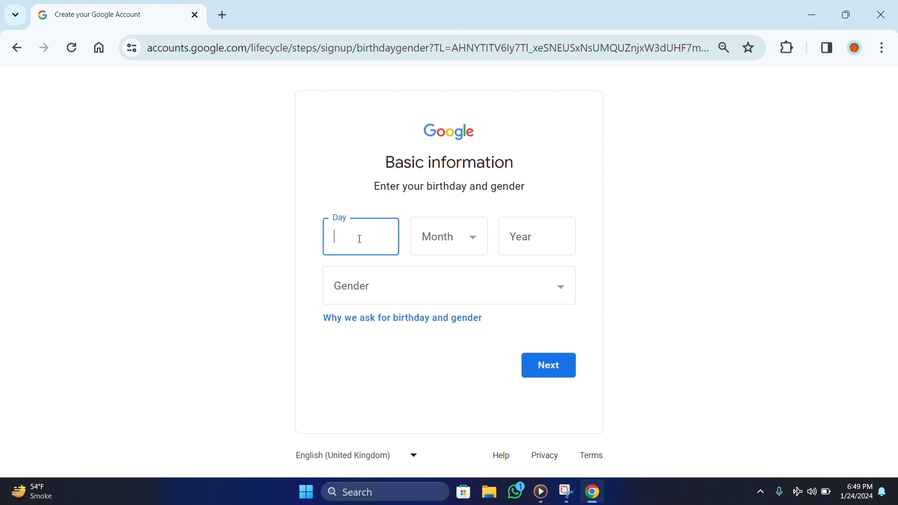
text(15)
click(470, 237)
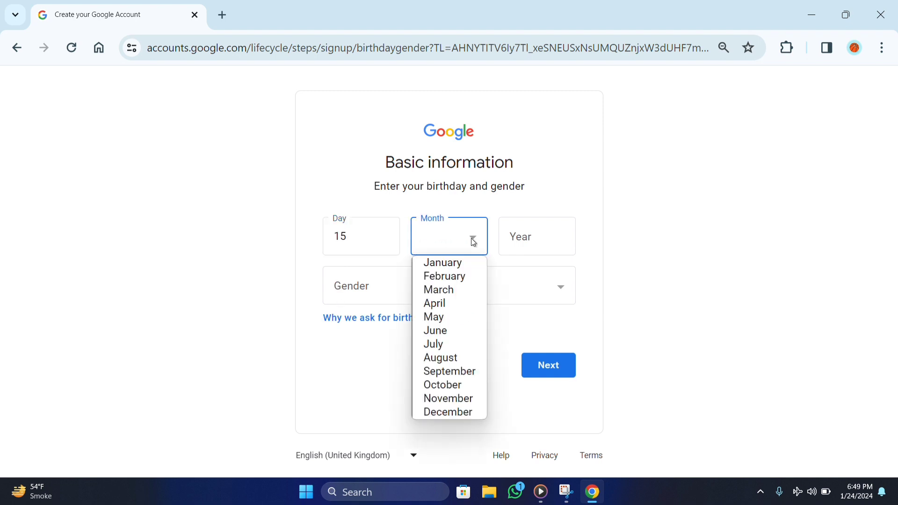
click(444, 359)
click(525, 232)
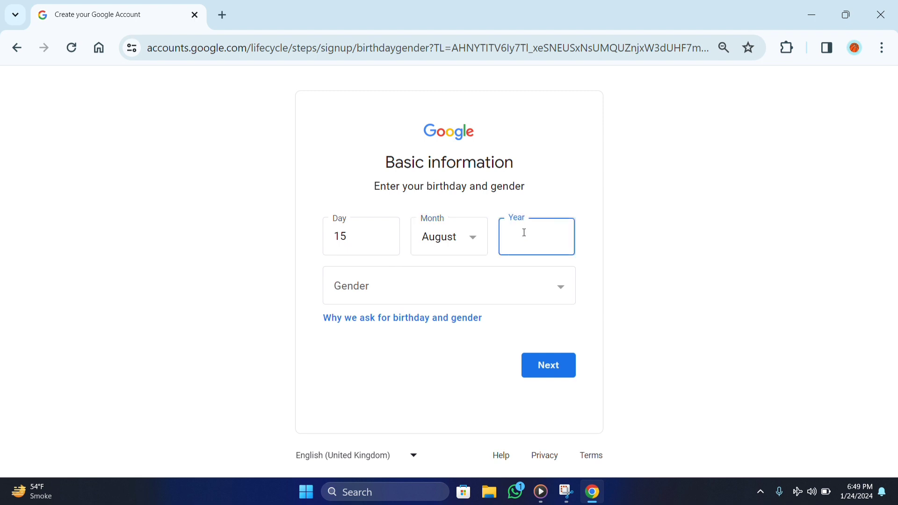
text(2005)
click(553, 287)
click(438, 324)
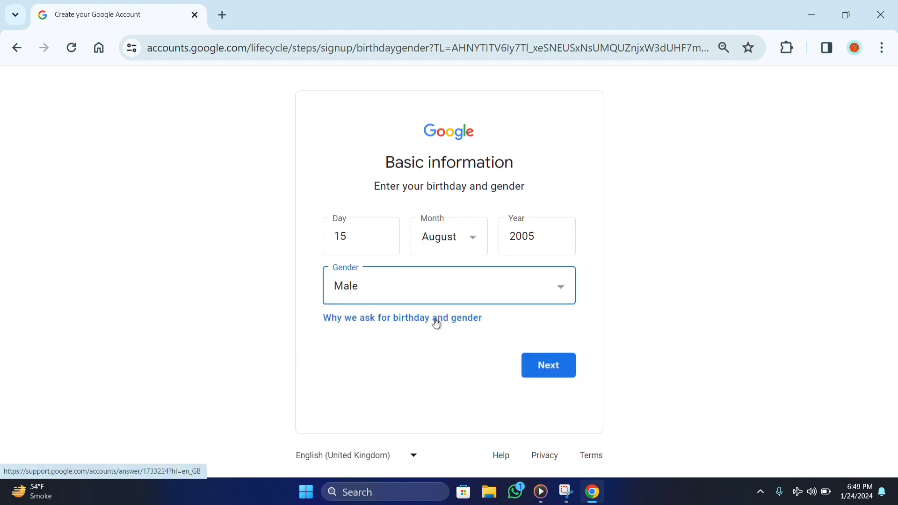
click(548, 372)
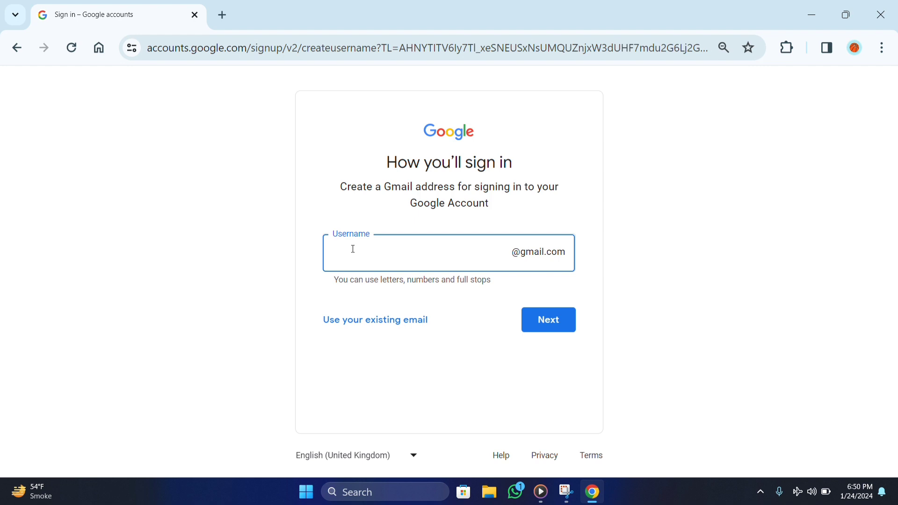
Step: Enter the desired lowercase Gmail username and submit it for checking
text(R)
key(BackSpace)
click(554, 327)
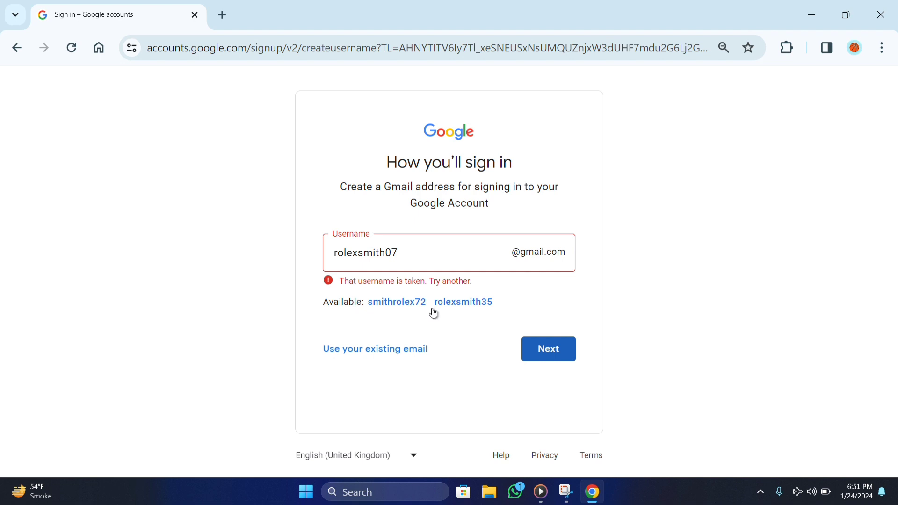
Step: Take one of Google's suggested available Gmail usernames instead
click(393, 303)
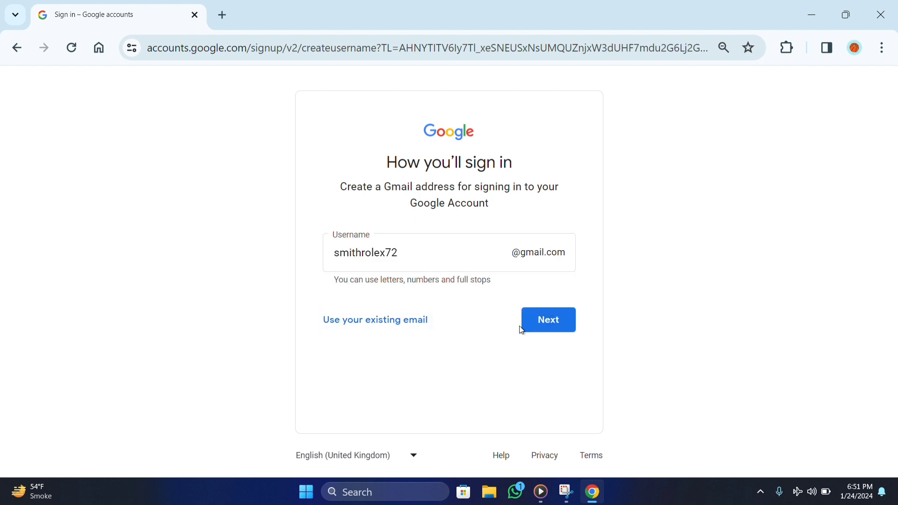
Step: Submit the username, enter and confirm a new password, and show it as plain text
click(546, 322)
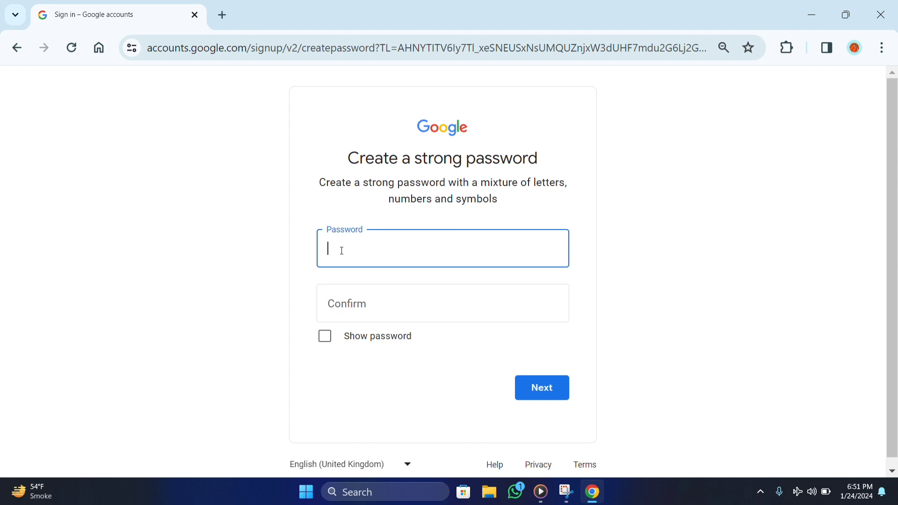
text(•••••)
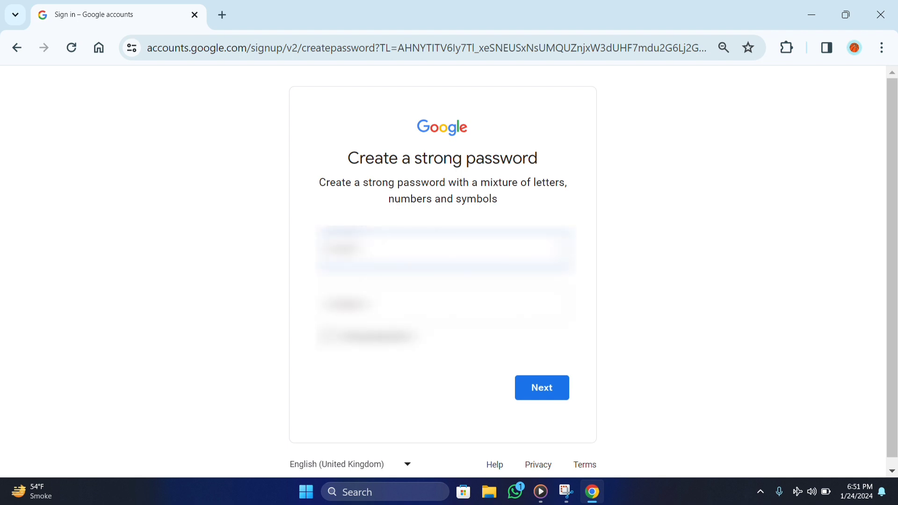
text(••)
text(a)
click(442, 303)
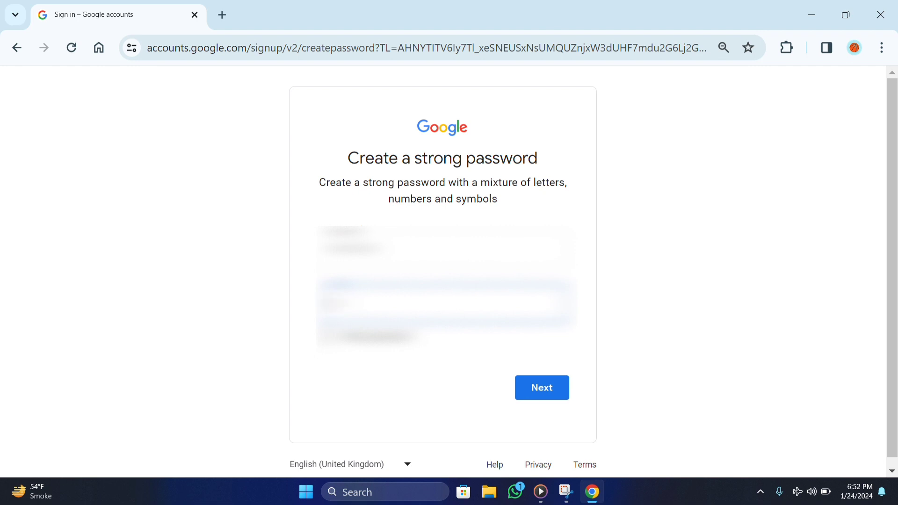
key(ctrl+v)
key(ctrl+v)
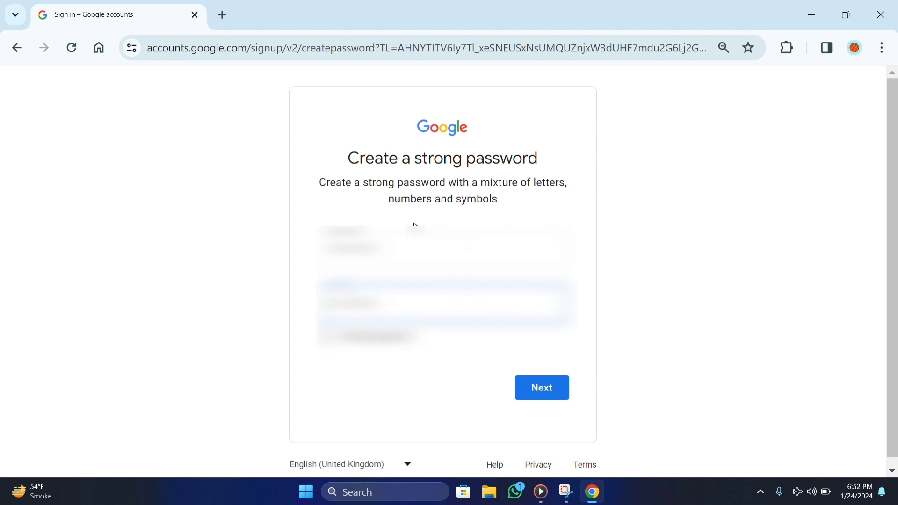
click(327, 337)
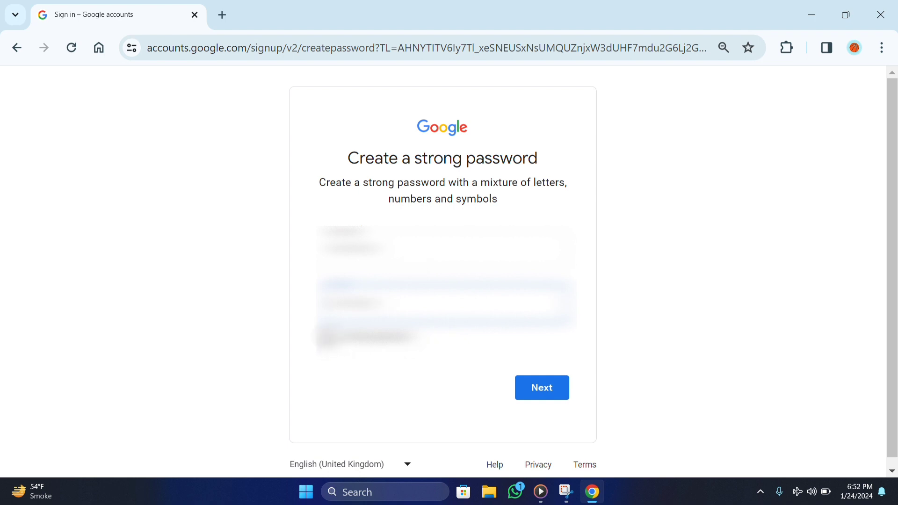
click(326, 336)
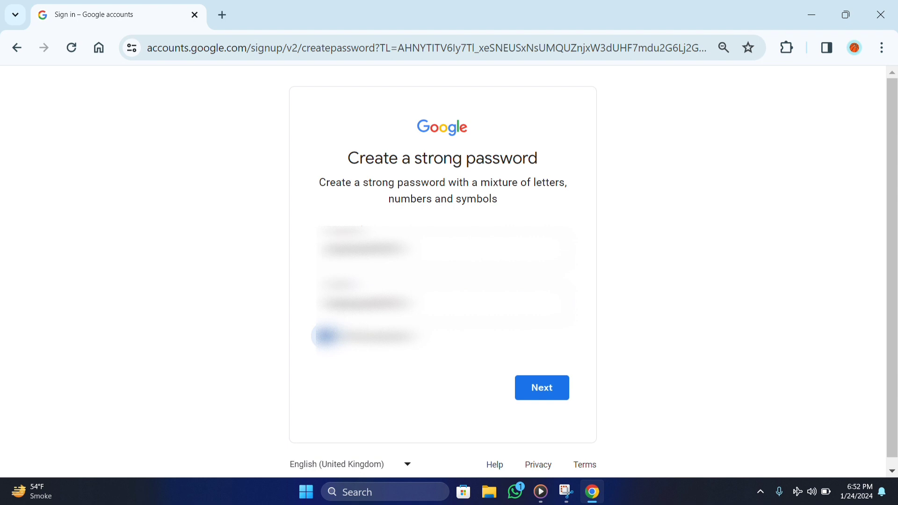
click(365, 248)
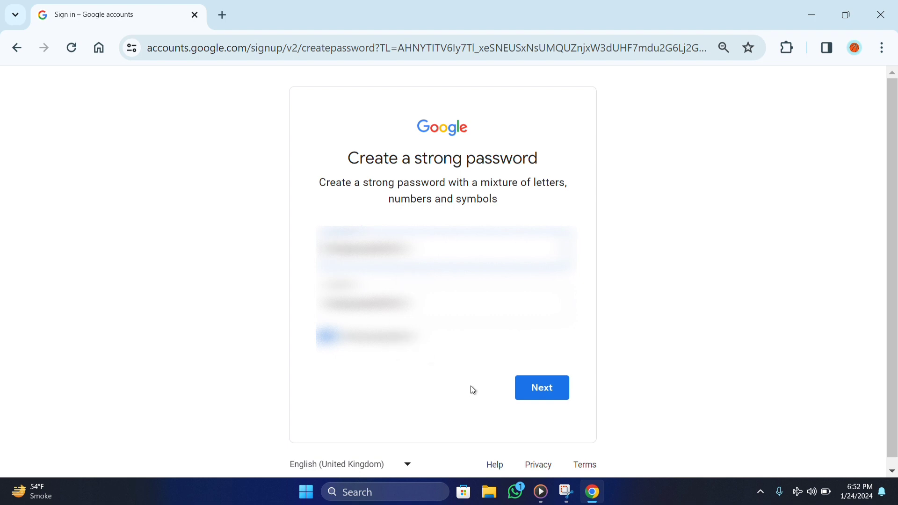
Step: Submit the password and keep India (+91) as the phone verification country code
click(538, 398)
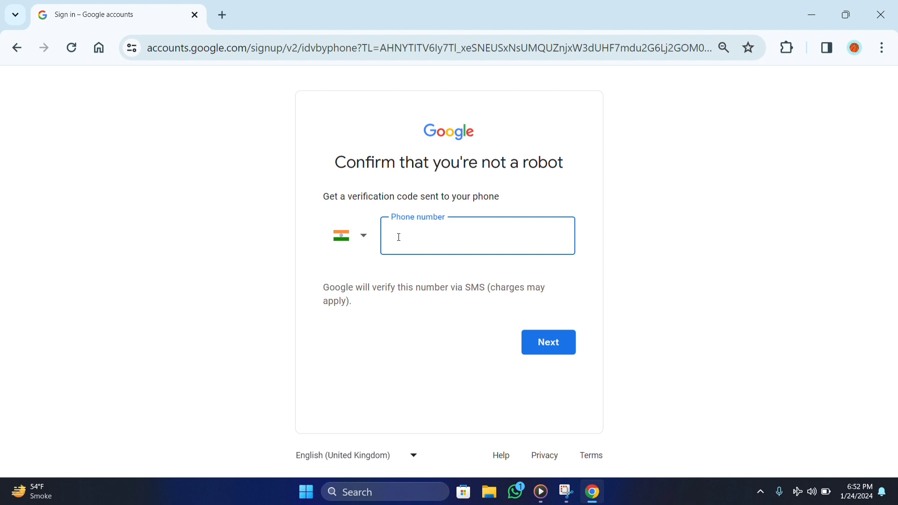
click(364, 237)
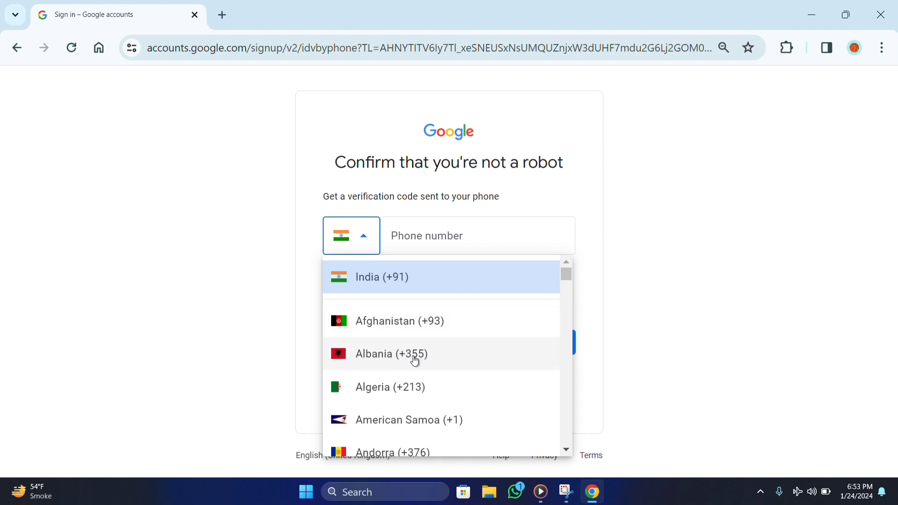
scroll(411, 361, down, 3)
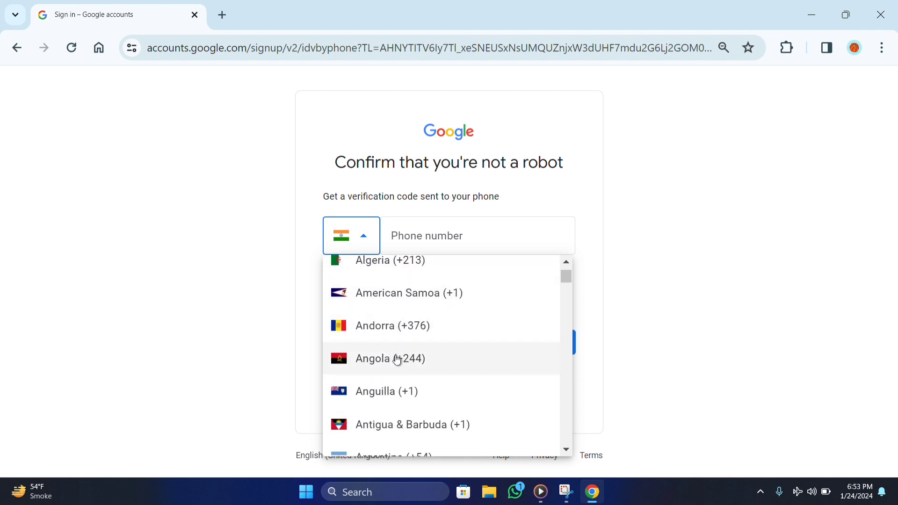
scroll(397, 360, down, 4)
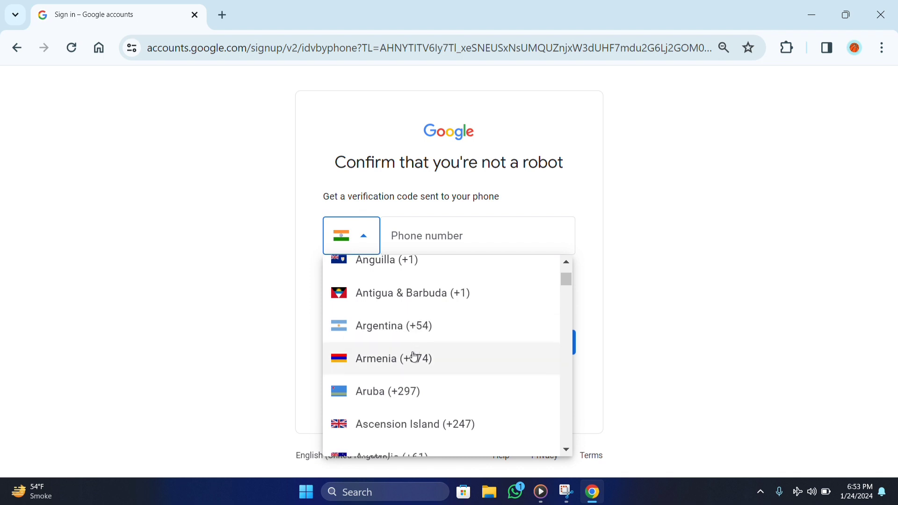
scroll(414, 358, down, 3)
scroll(434, 341, down, 5)
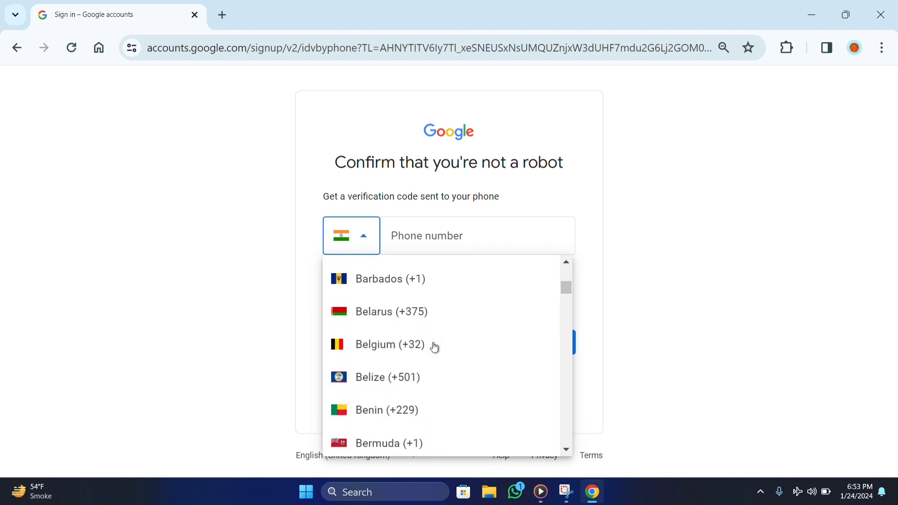
scroll(435, 324, up, 3)
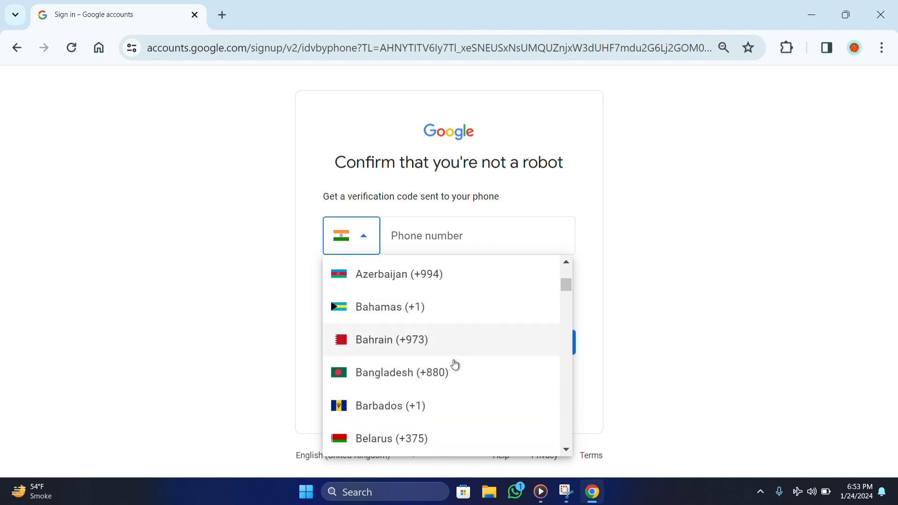
scroll(454, 365, down, 8)
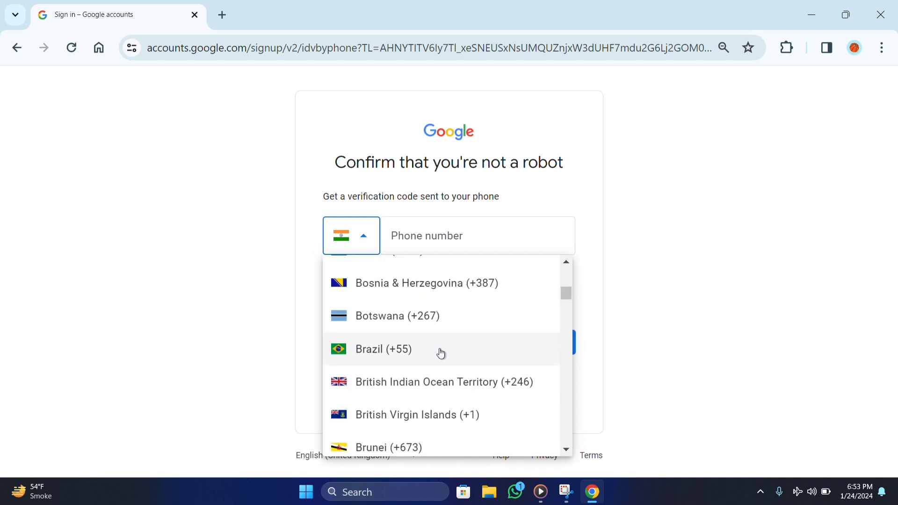
scroll(441, 355, down, 3)
scroll(427, 363, up, 3)
scroll(418, 360, down, 3)
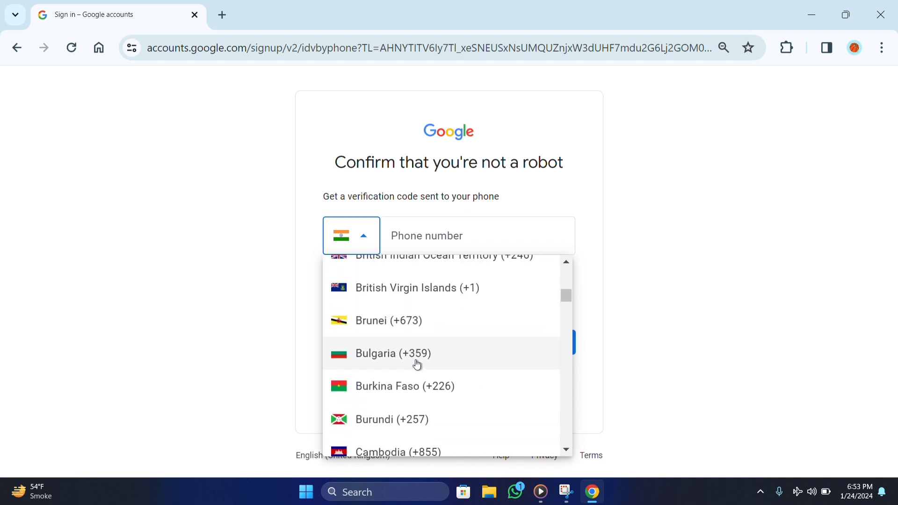
scroll(418, 365, down, 5)
scroll(416, 361, down, 3)
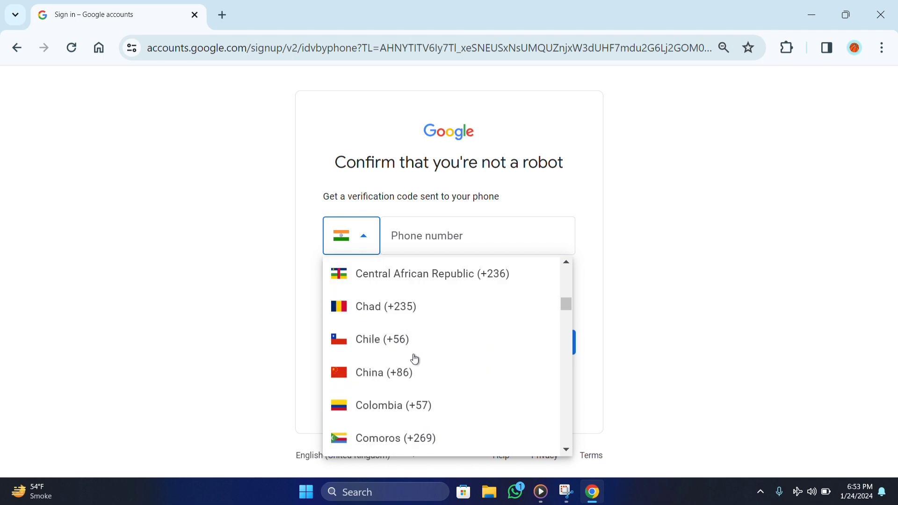
scroll(416, 359, down, 8)
scroll(416, 360, up, 15)
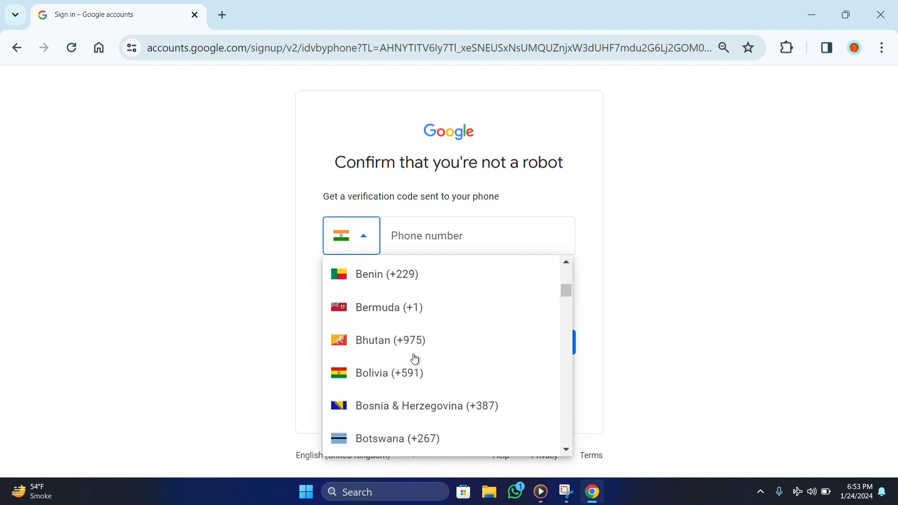
scroll(415, 356, up, 10)
click(434, 286)
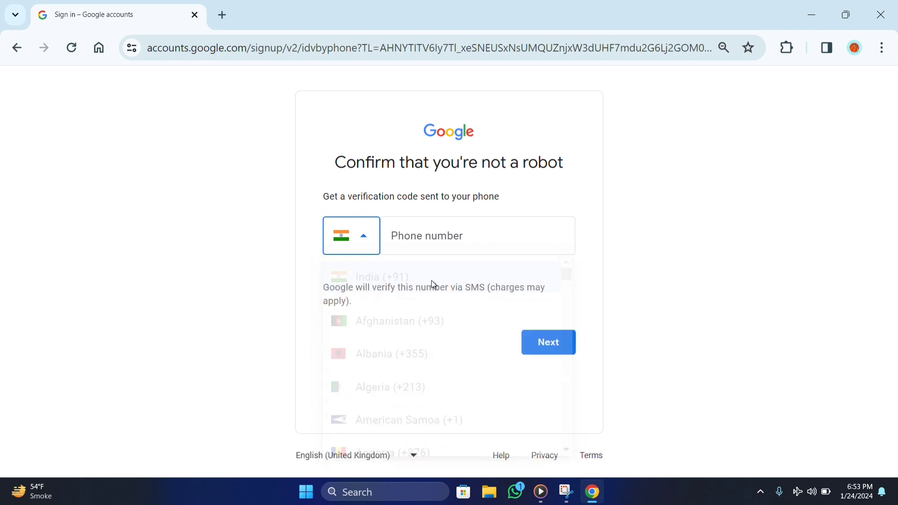
click(416, 241)
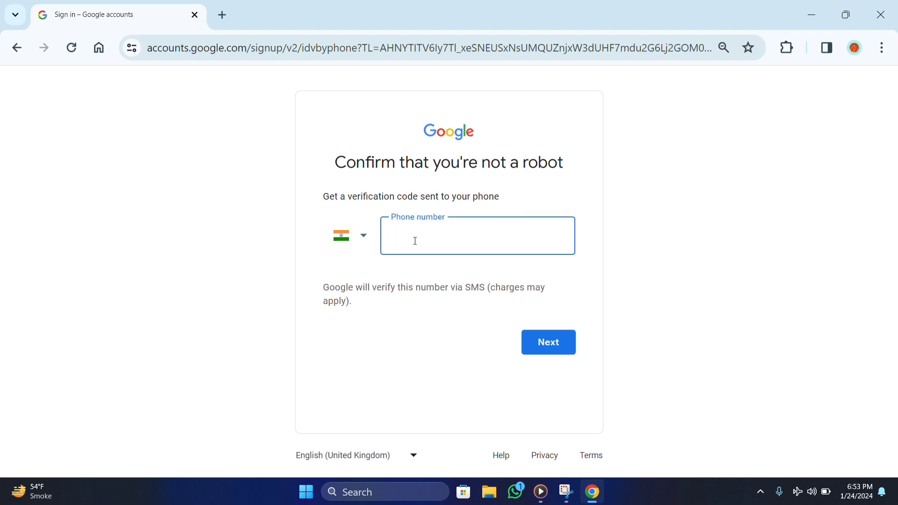